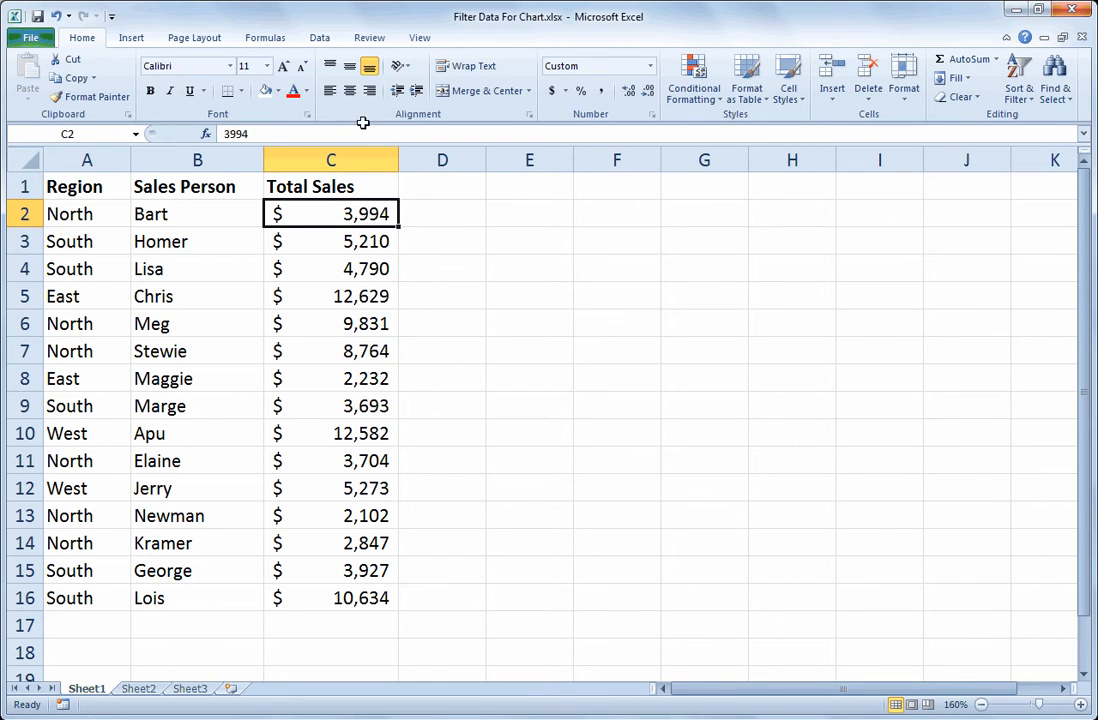
- Insert a 2-D clustered column chart from the Sales Person and Total Sales data in B1:C16 and place it beside the data
left_click(408, 277)
left_click_drag(216, 184, 340, 600)
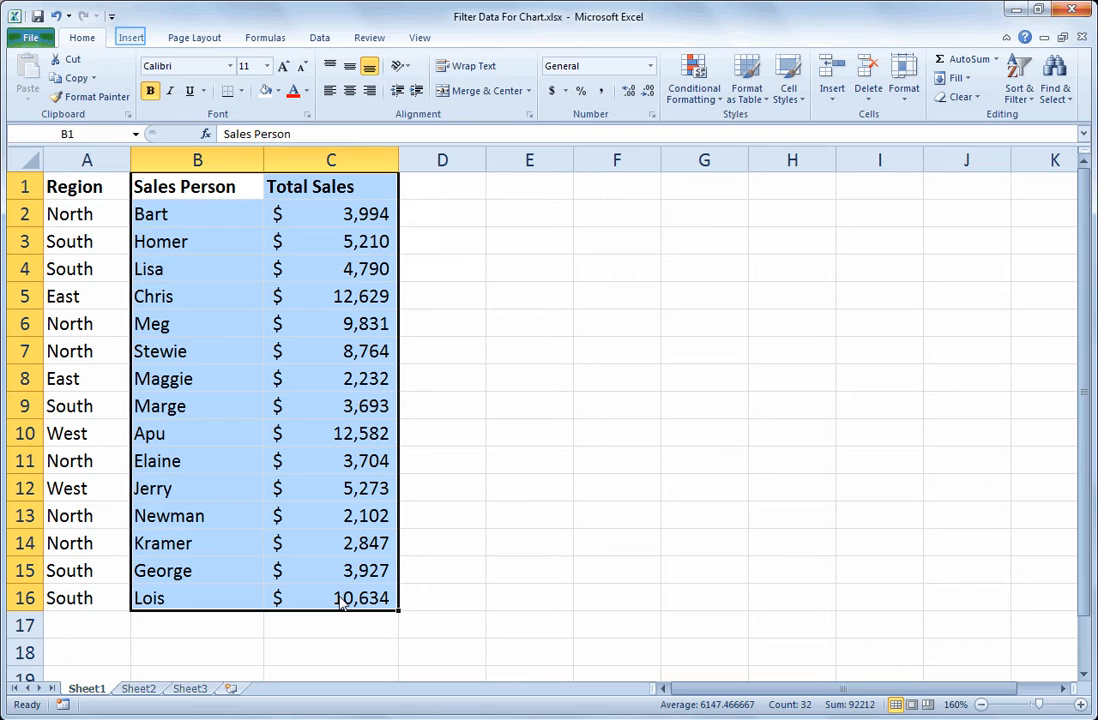
left_click(131, 40)
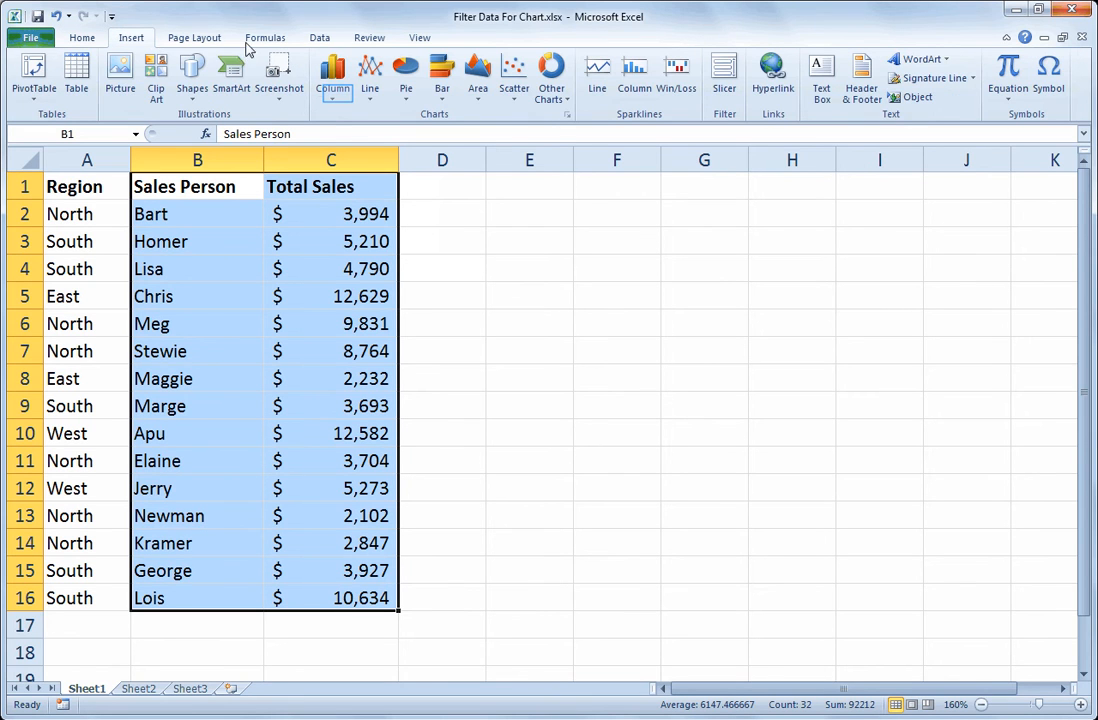
left_click(337, 95)
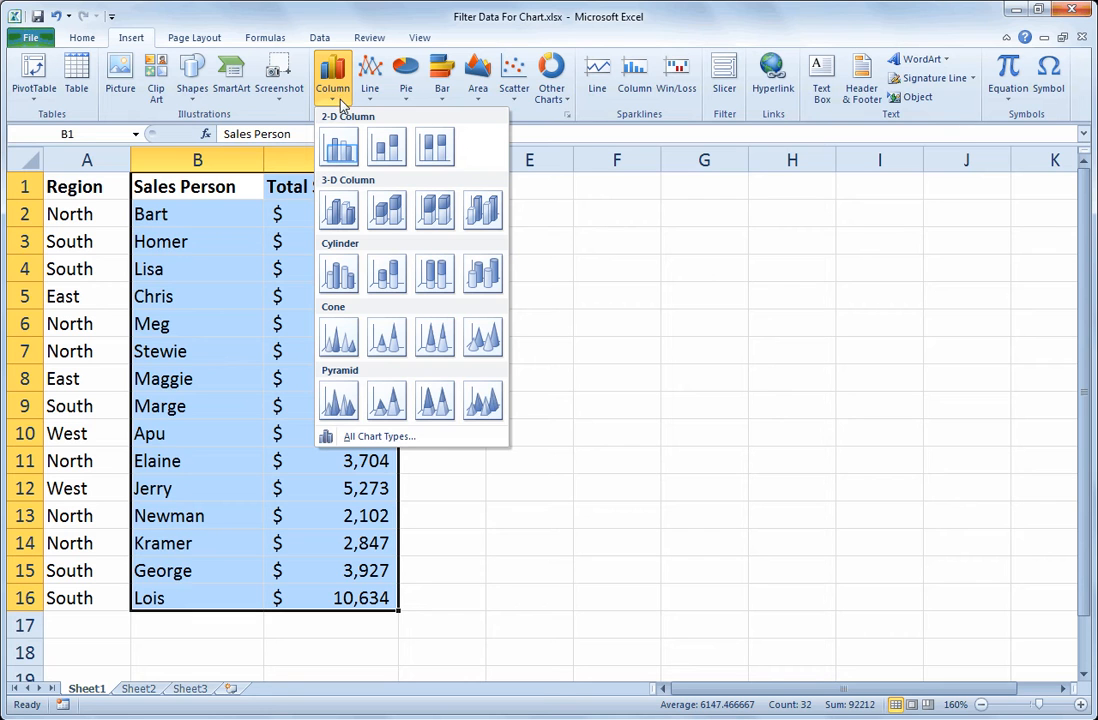
left_click(340, 150)
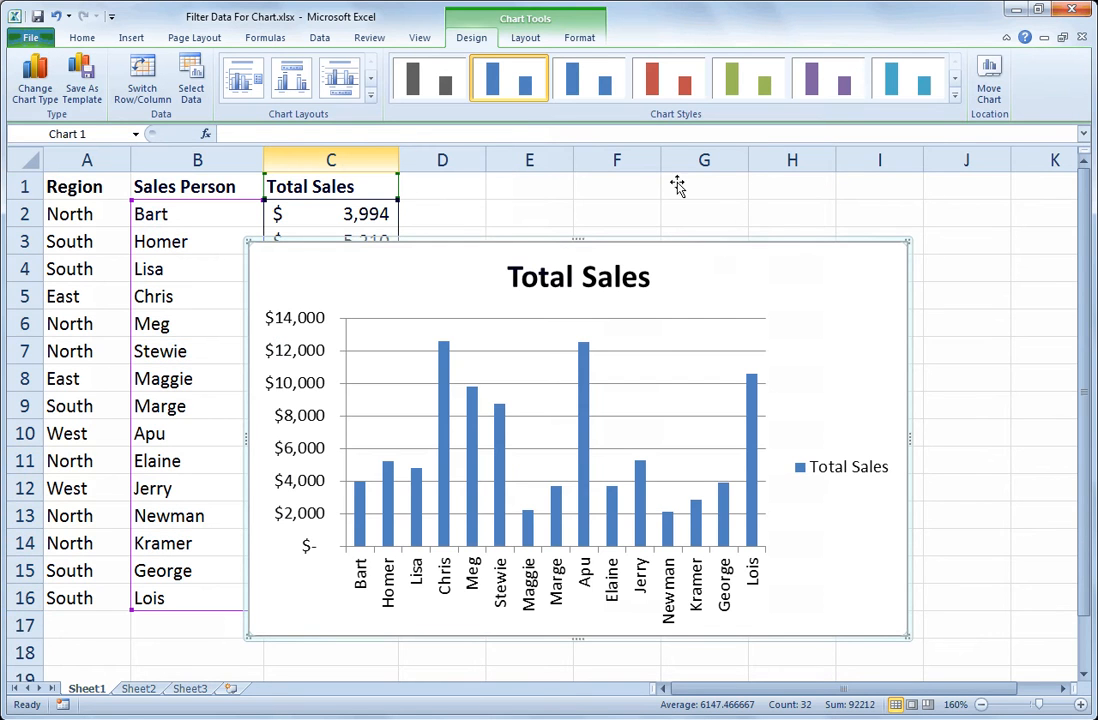
left_click_drag(810, 285, 966, 231)
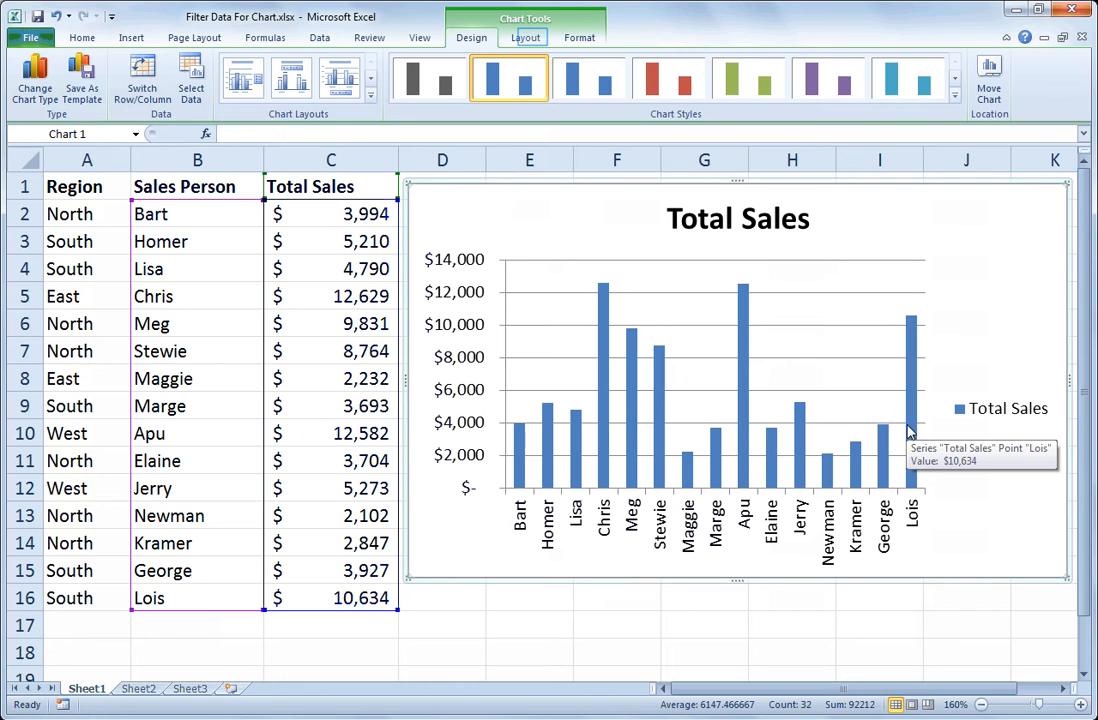
- Remove the legend from the Total Sales chart
left_click(527, 38)
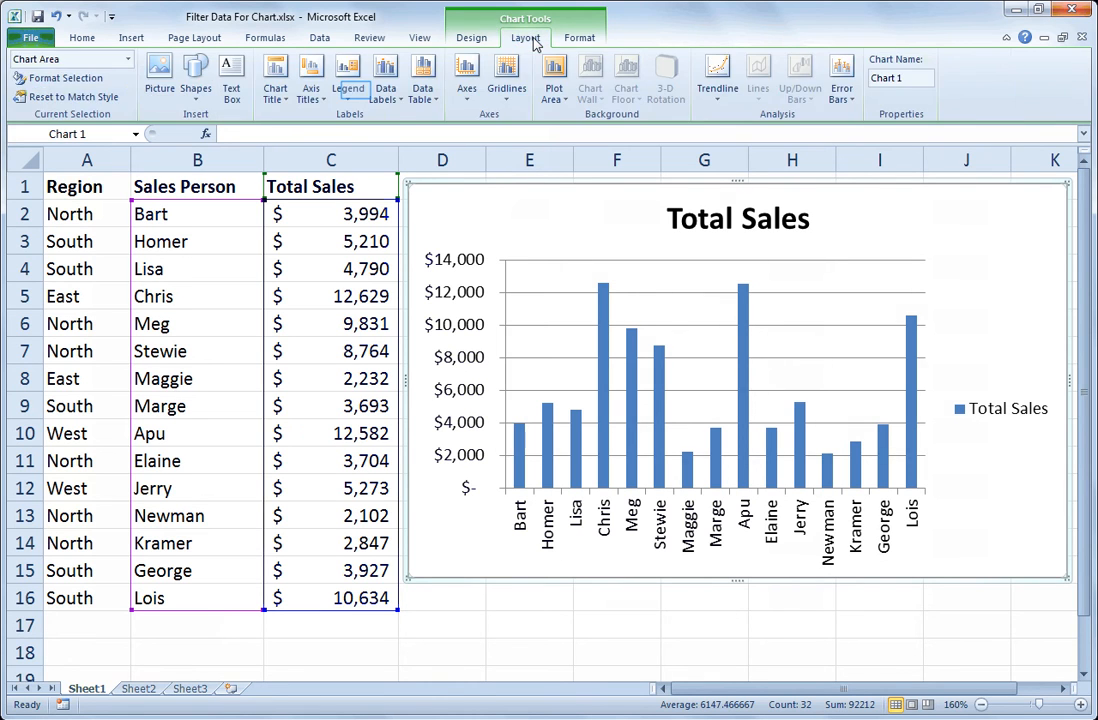
left_click(350, 80)
left_click(365, 118)
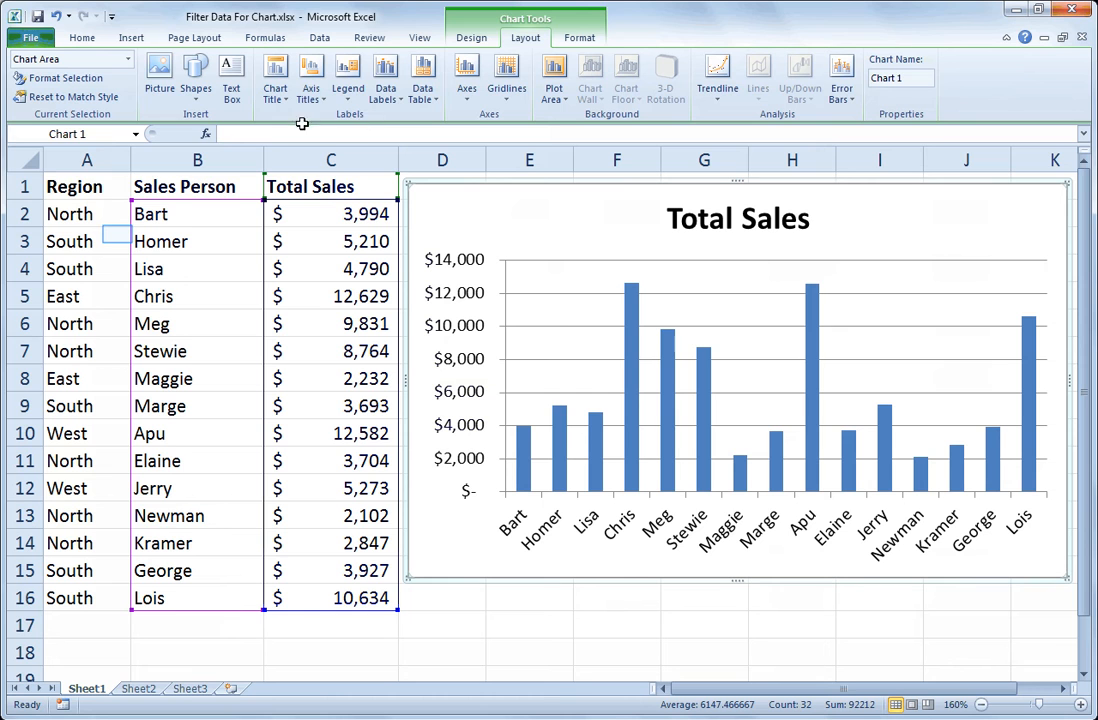
- Turn on filtering for the sales data's header row
left_click(118, 239)
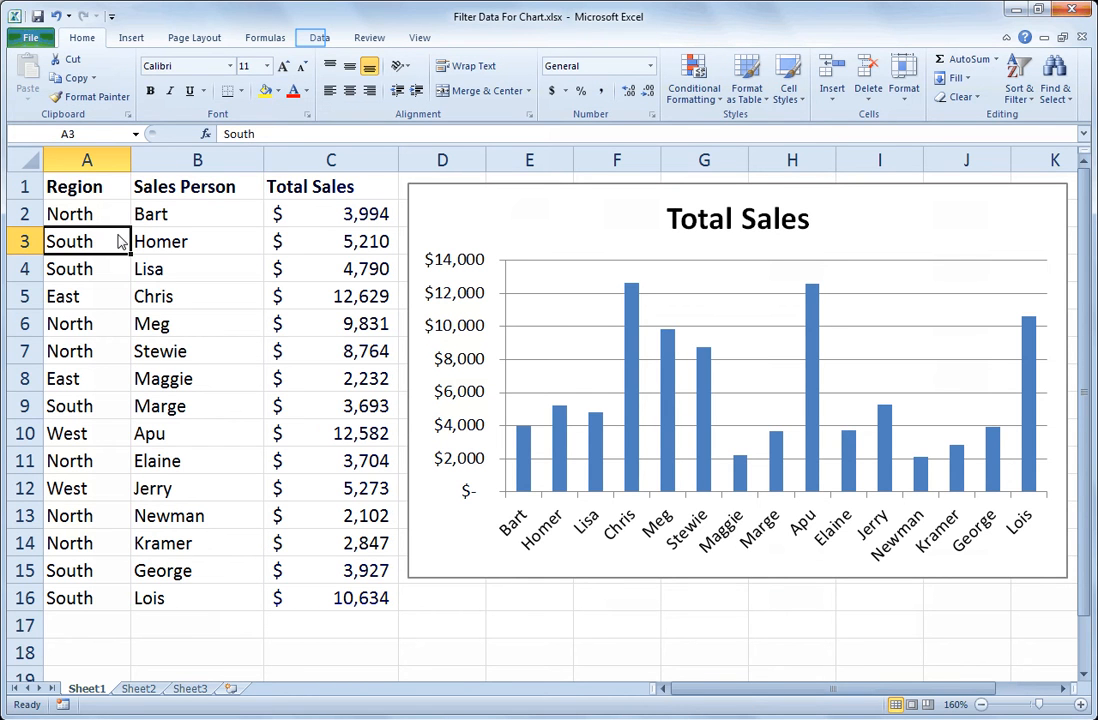
left_click(318, 38)
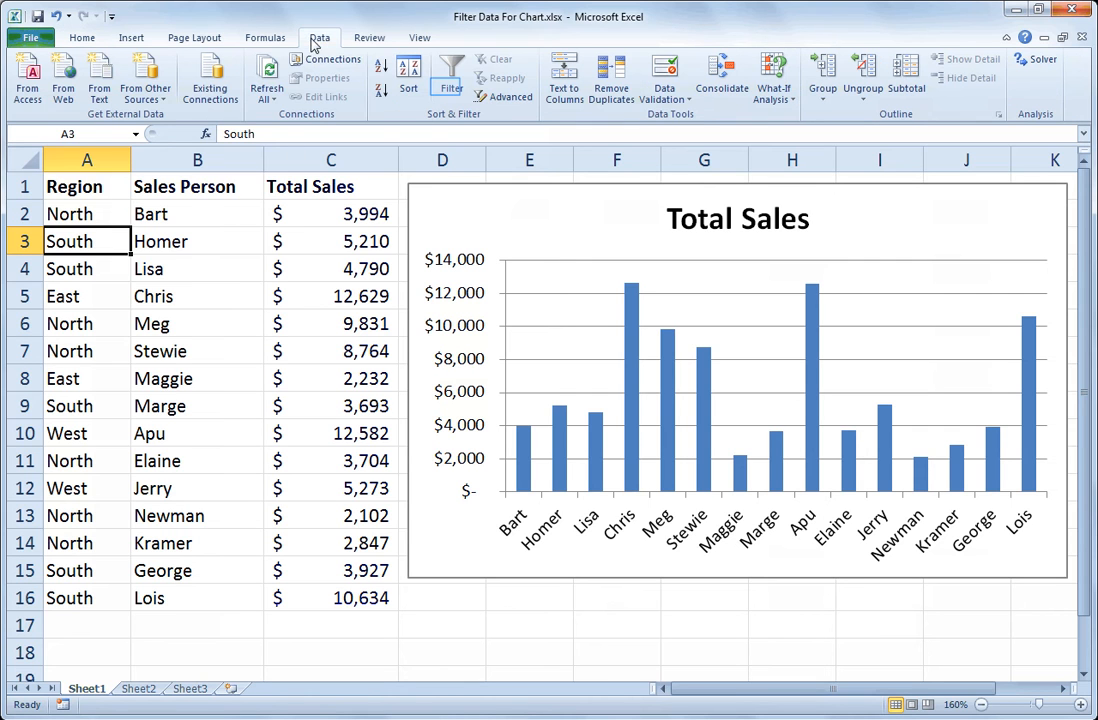
left_click(448, 90)
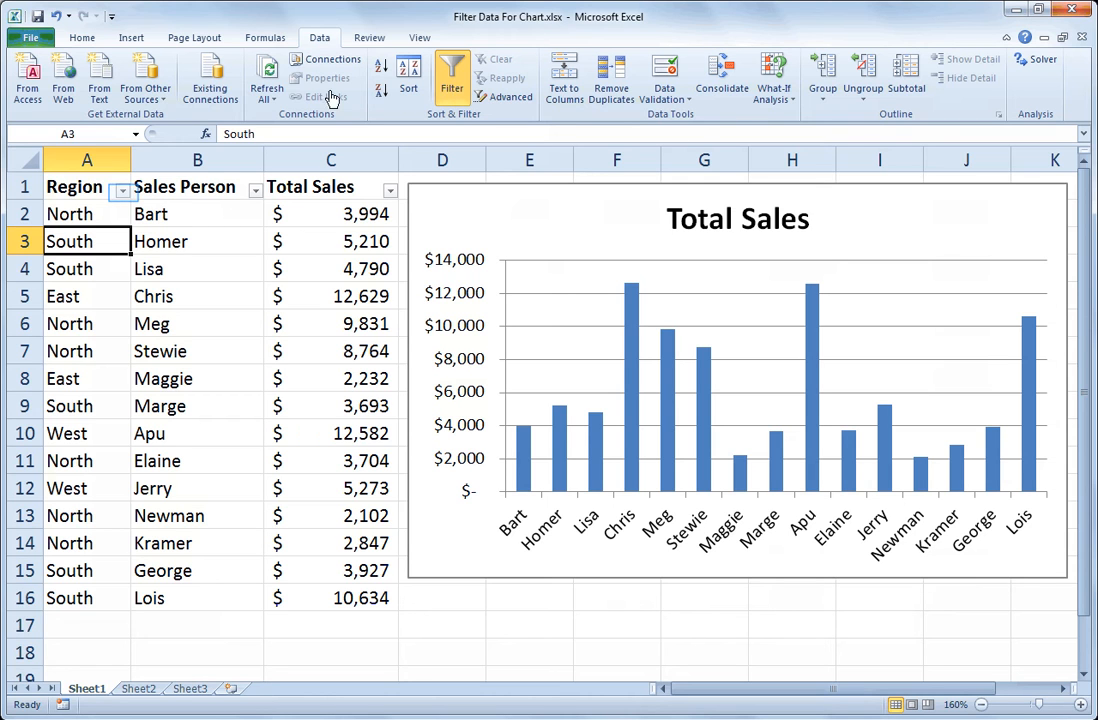
- Filter the Region column to South only, and clear that filter again
left_click(122, 192)
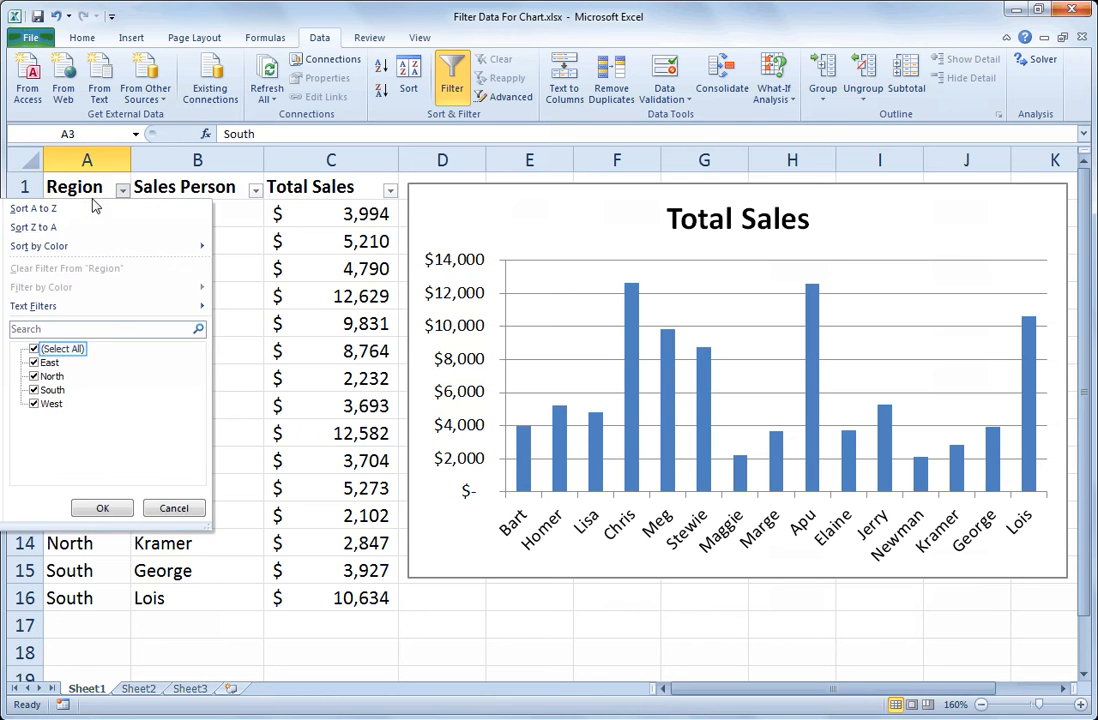
left_click(35, 349)
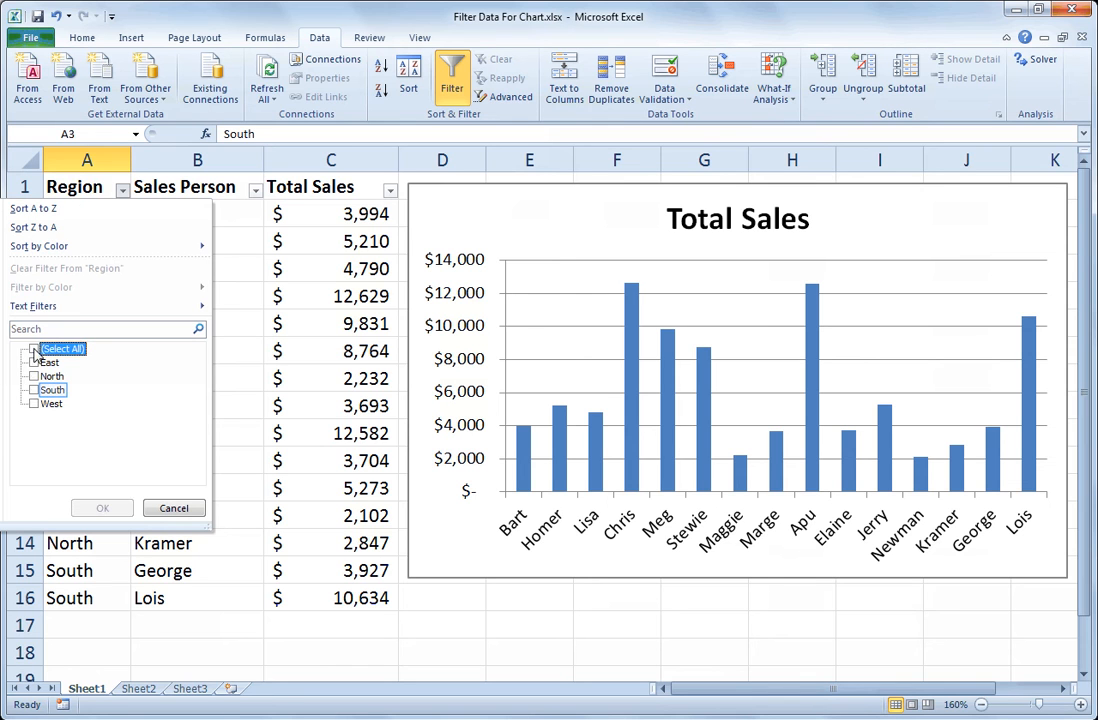
left_click(37, 391)
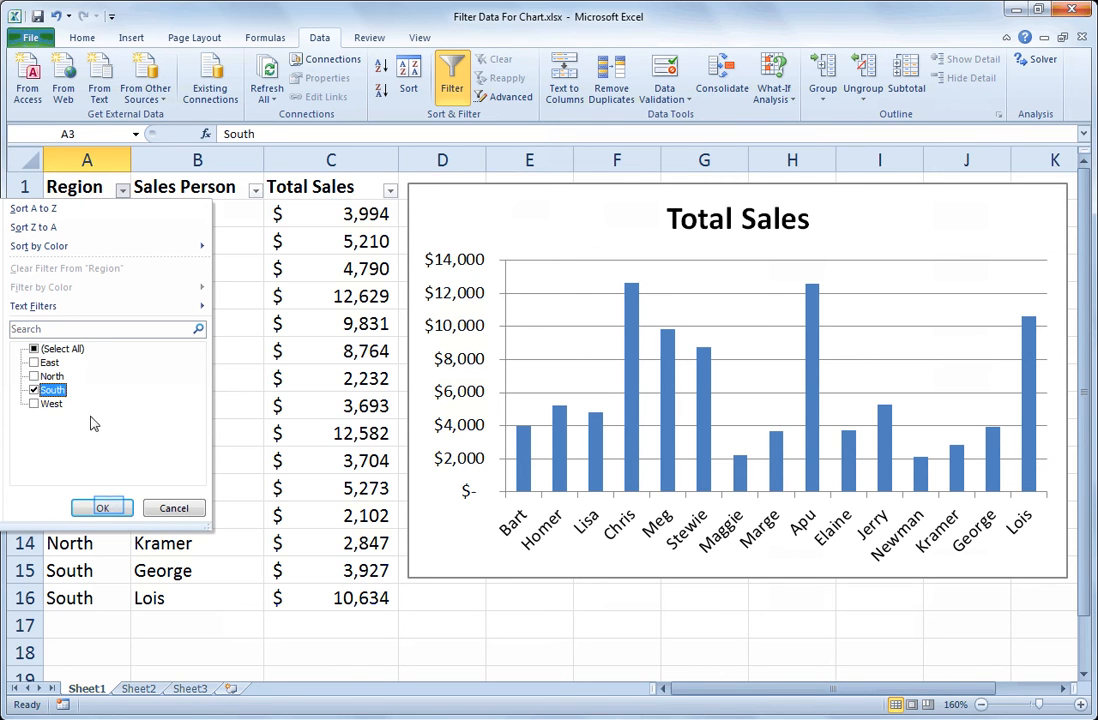
left_click(102, 508)
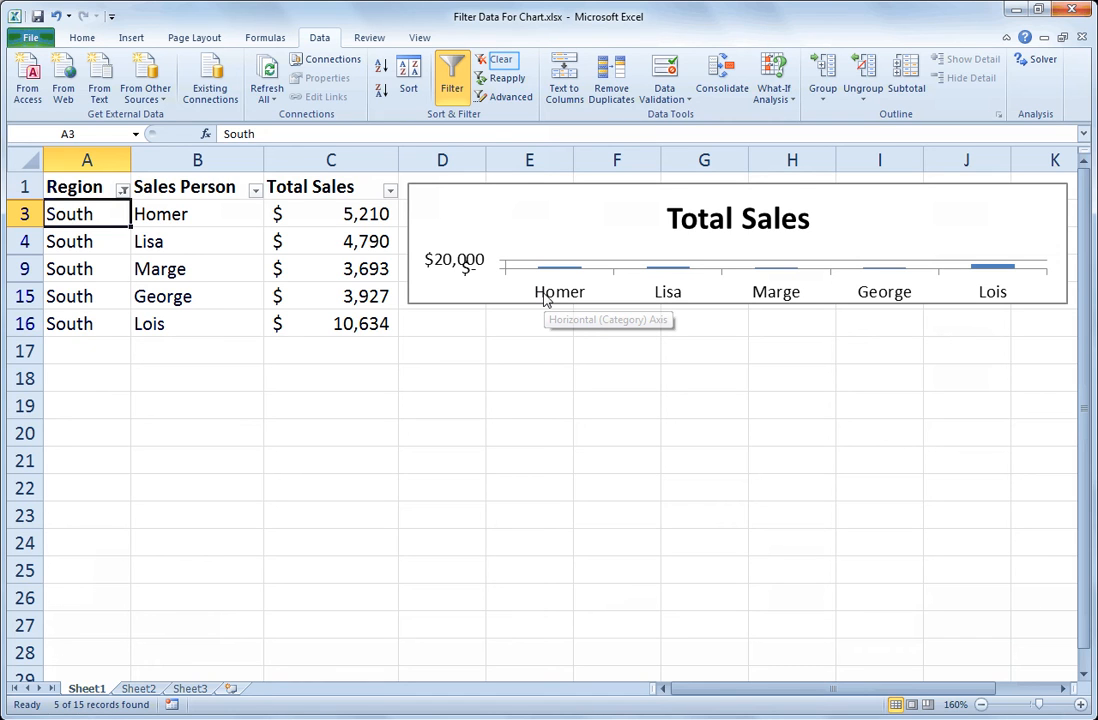
left_click(499, 60)
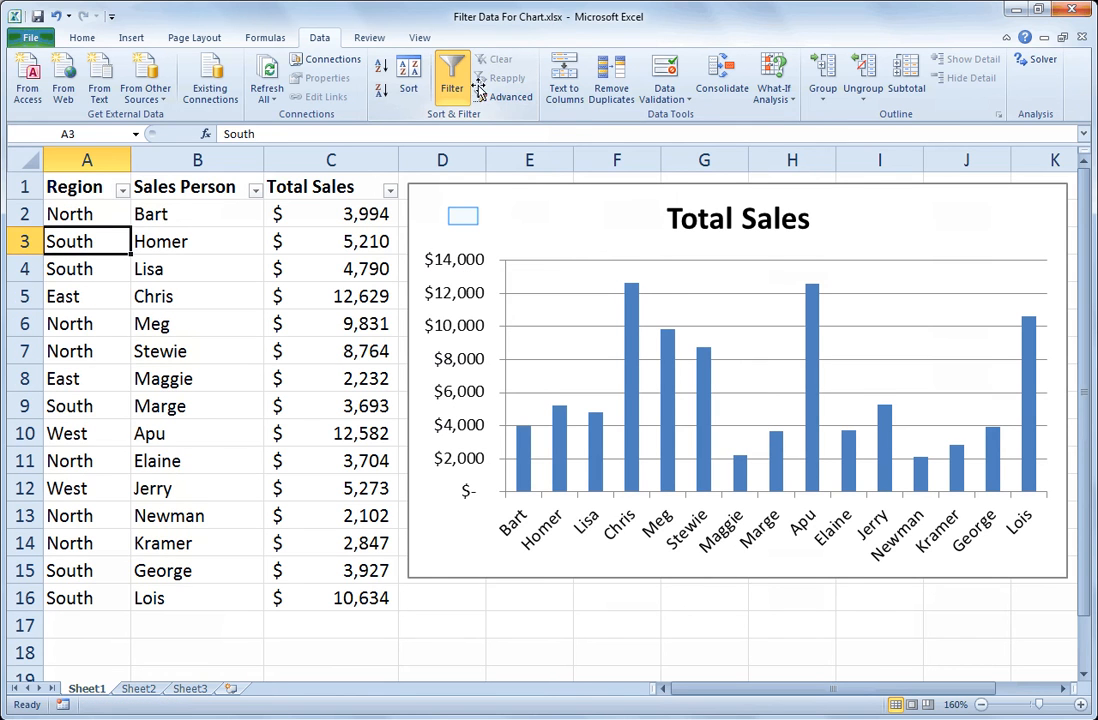
- Set the Total Sales chart's object positioning to "Don't move or size with cells"
double_click(463, 218)
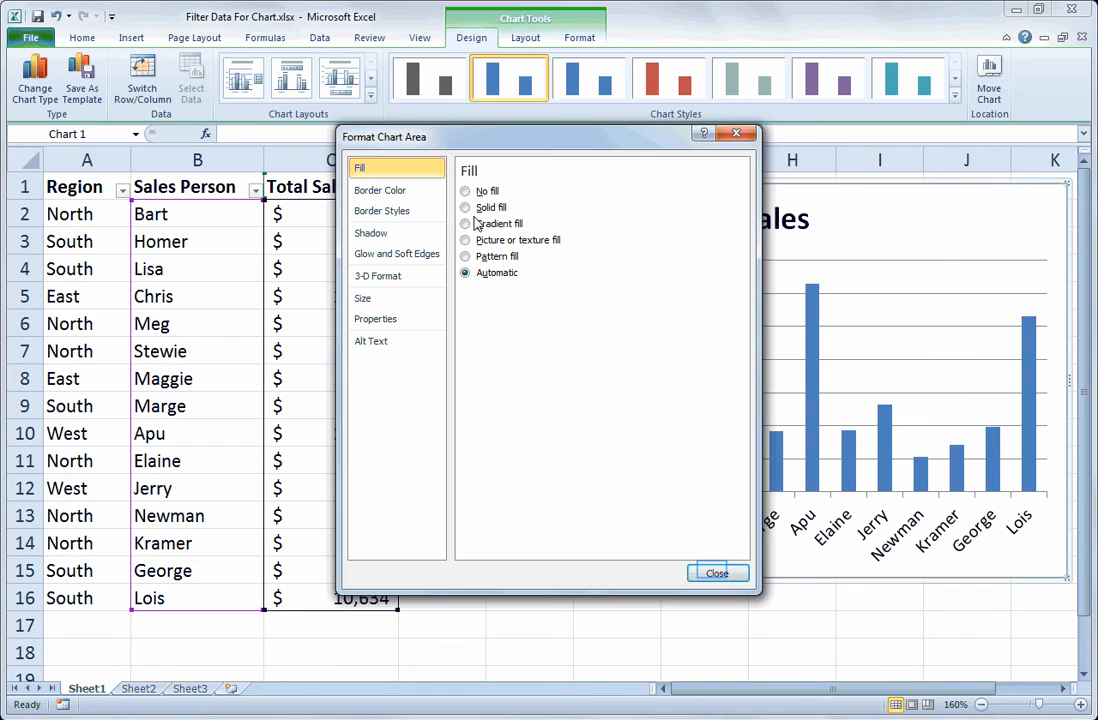
left_click(716, 573)
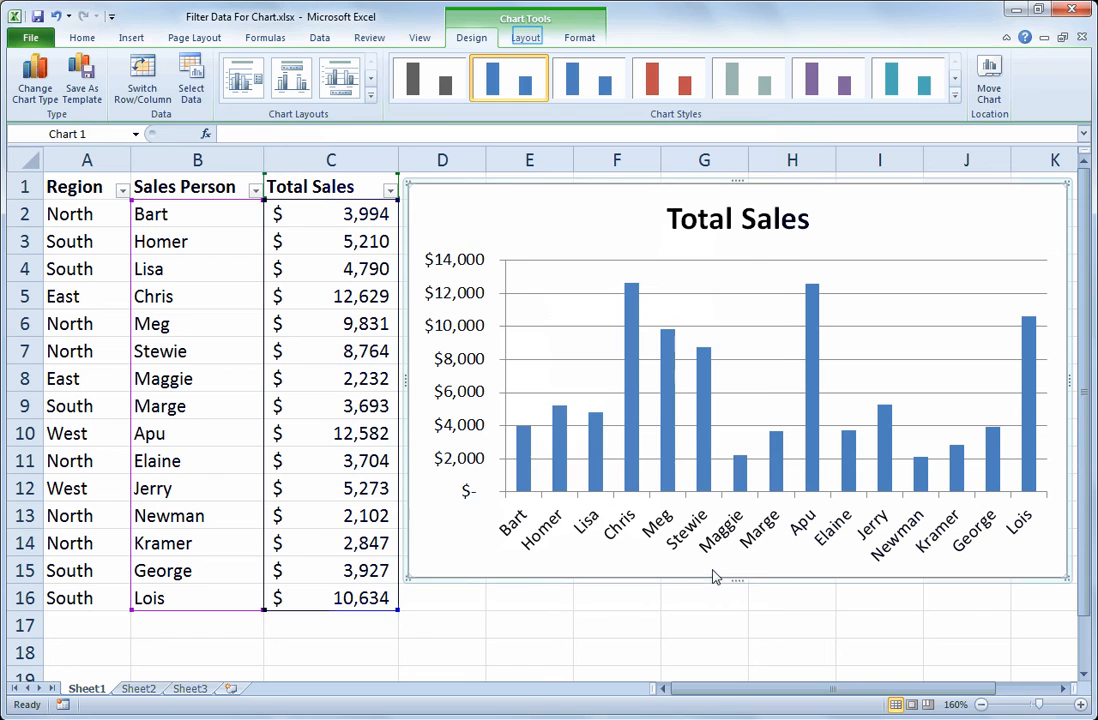
left_click(525, 37)
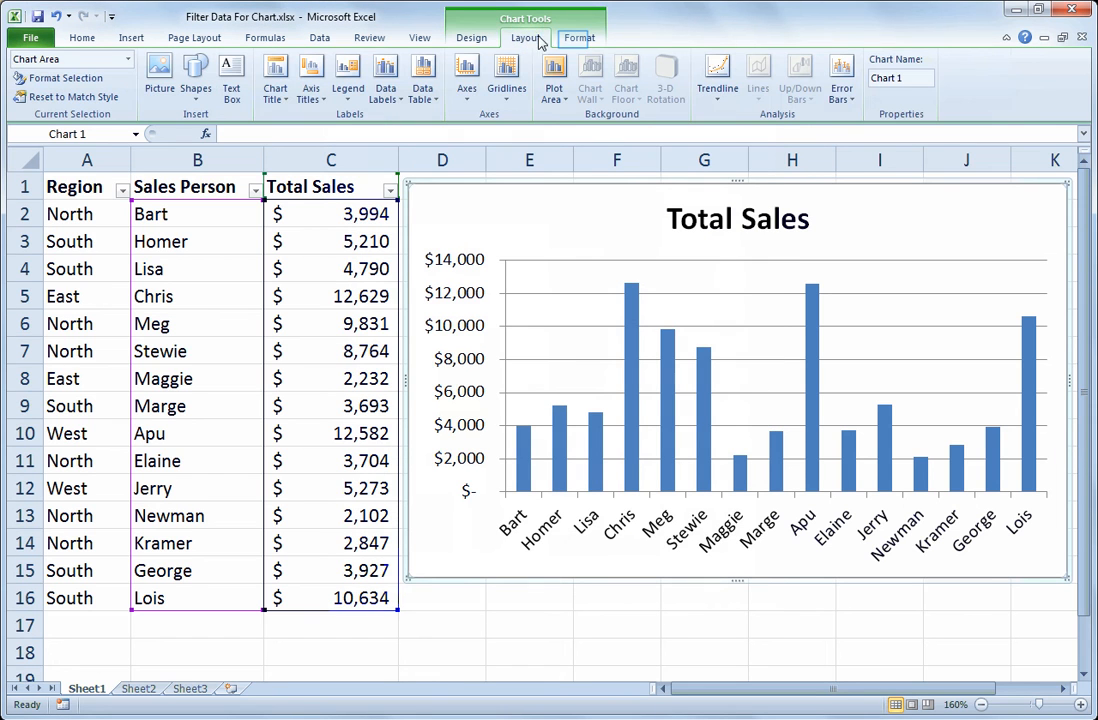
left_click(577, 40)
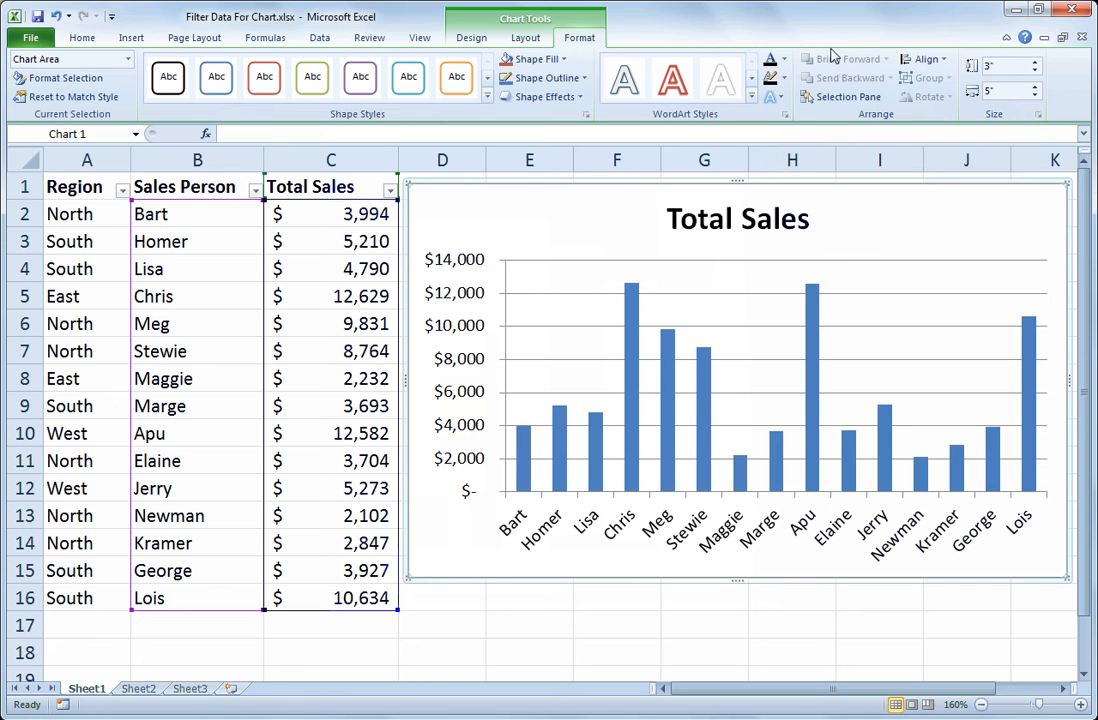
left_click(1038, 116)
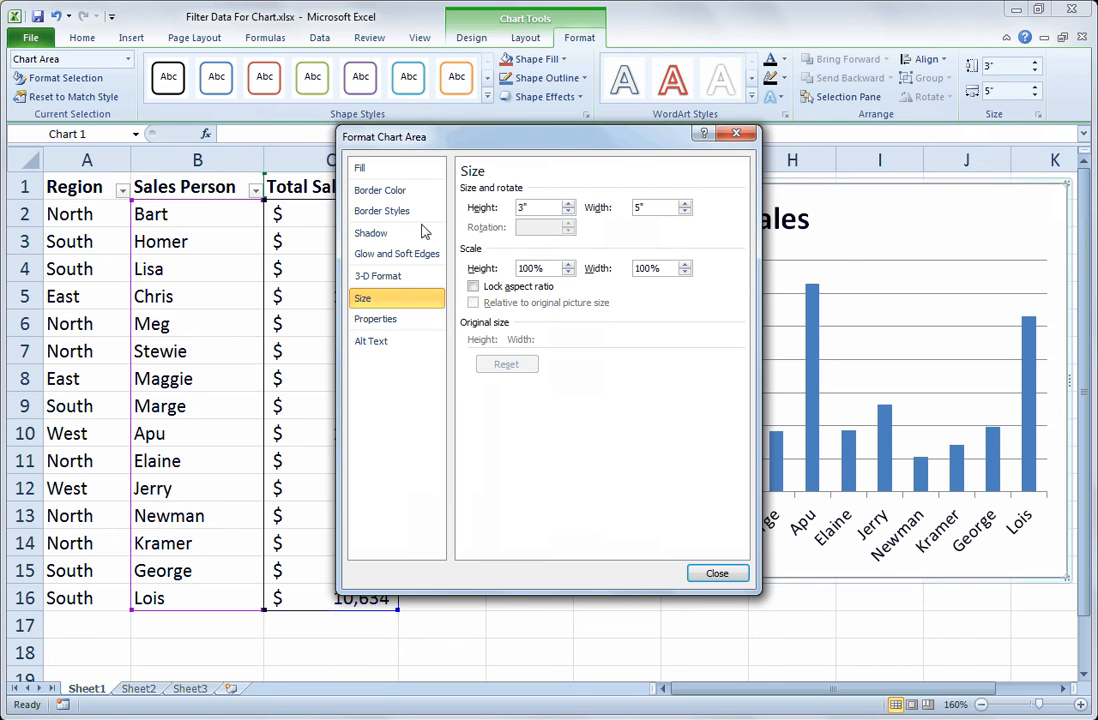
left_click(378, 322)
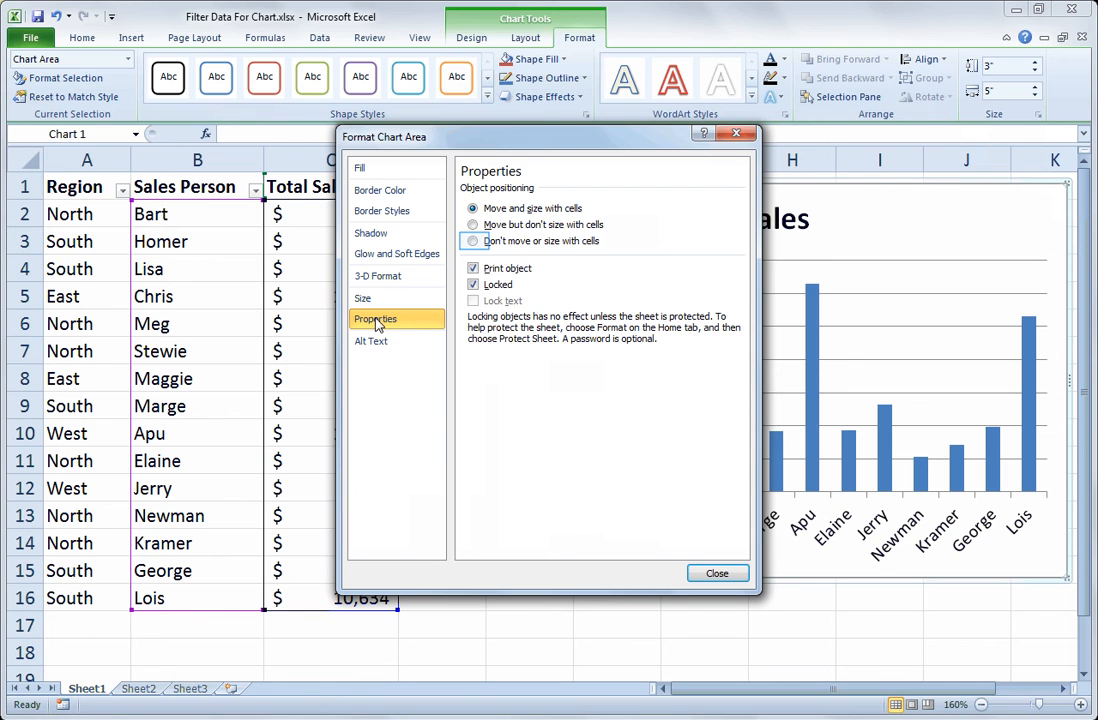
left_click(474, 243)
left_click(717, 574)
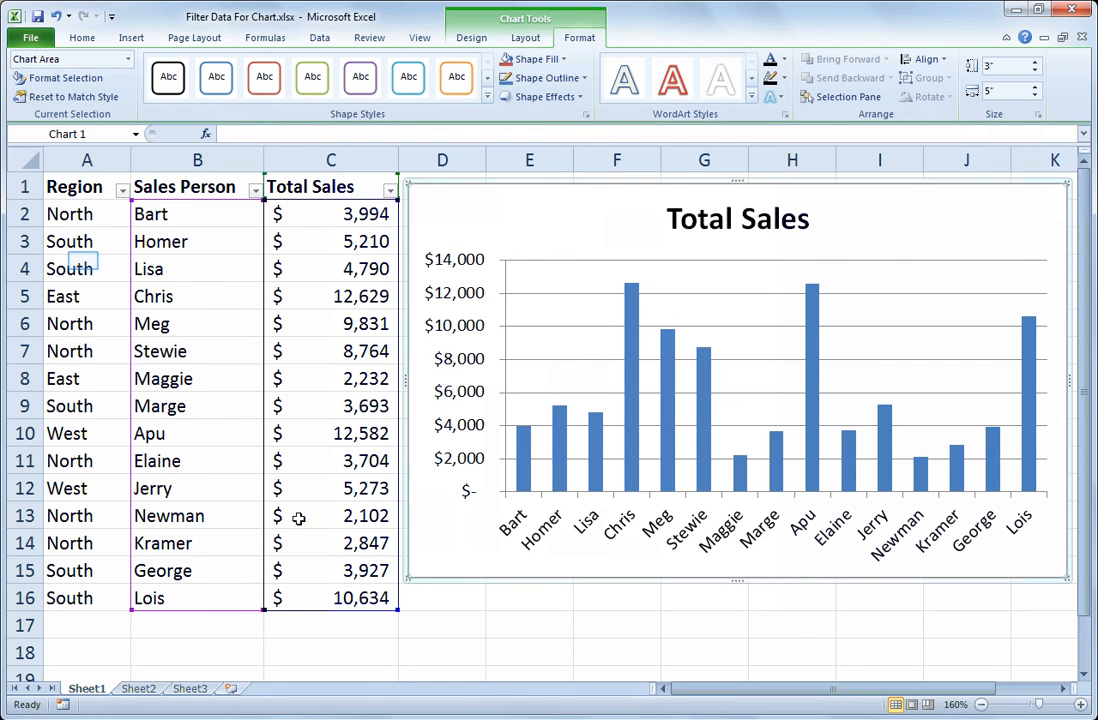
- Filter the Region column so that only the South rows are displayed and charted
left_click(82, 269)
left_click(121, 190)
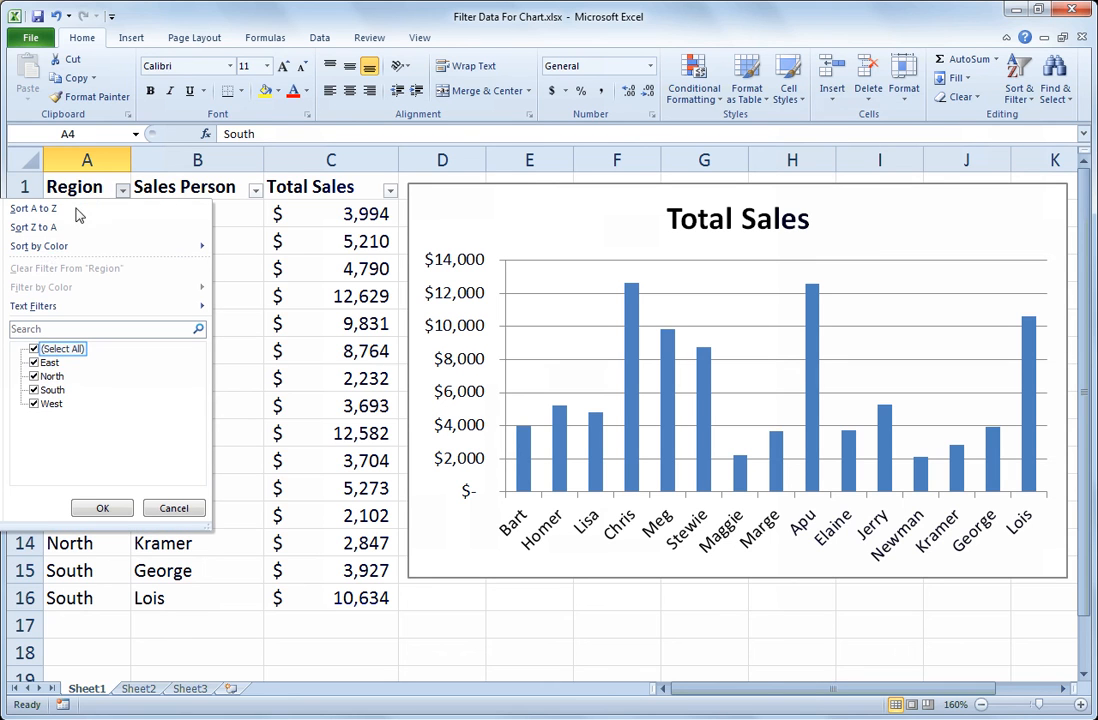
left_click(33, 349)
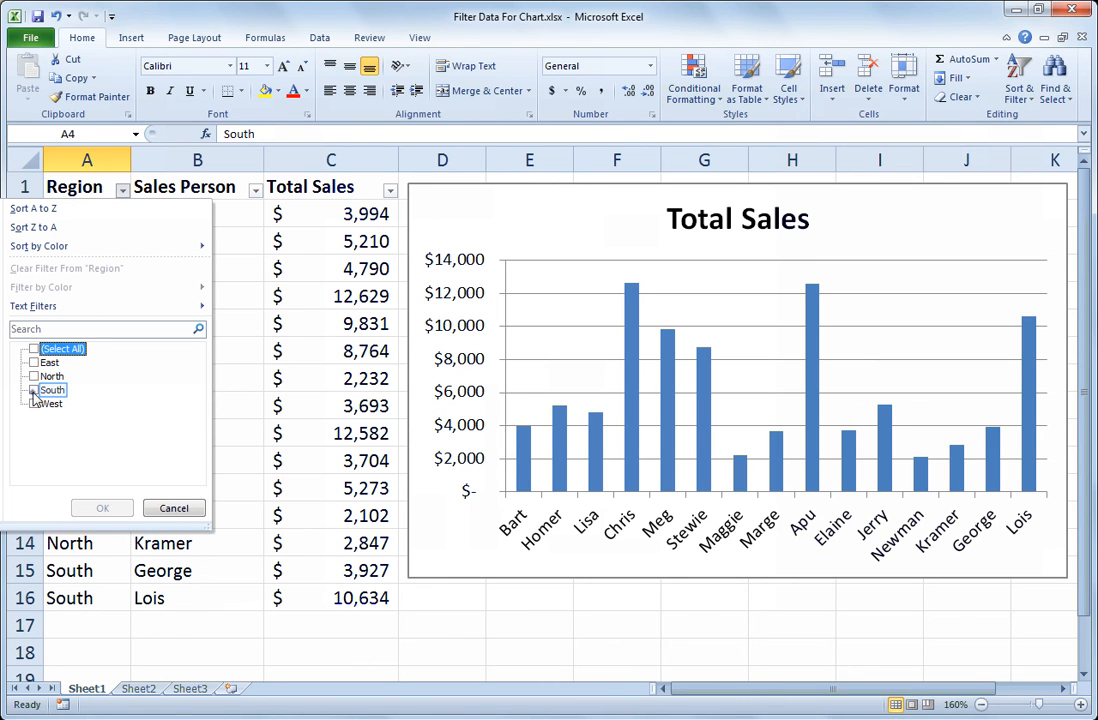
left_click(34, 390)
left_click(97, 509)
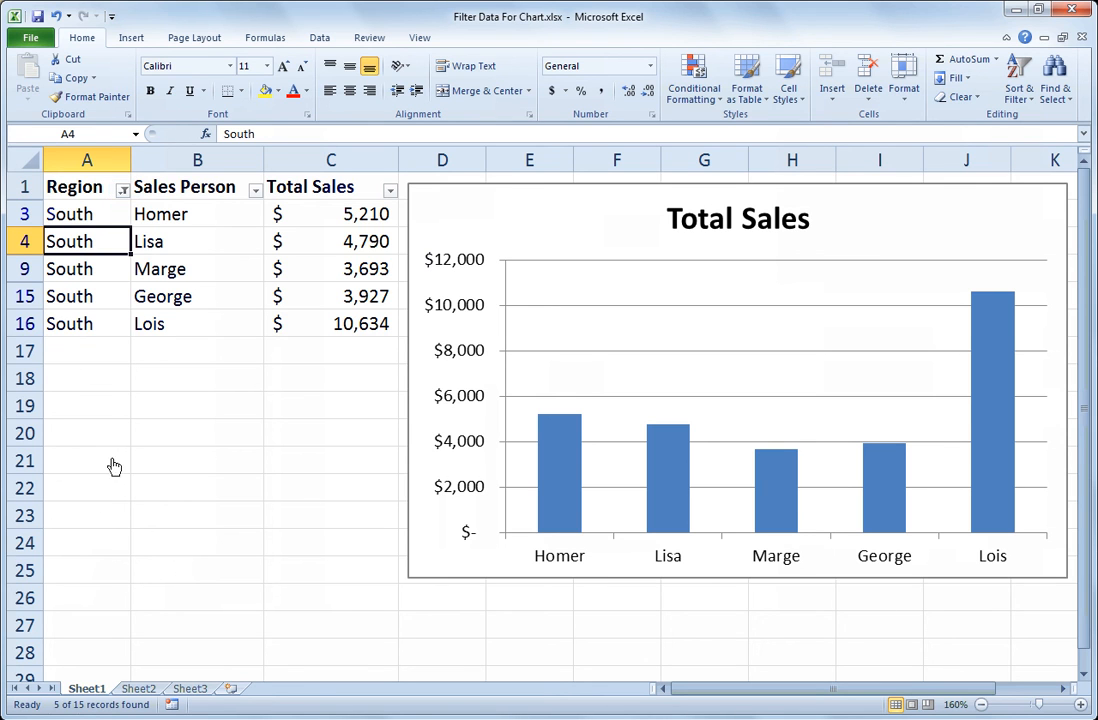
- Change the Region filter to include East and West instead of South
left_click(123, 193)
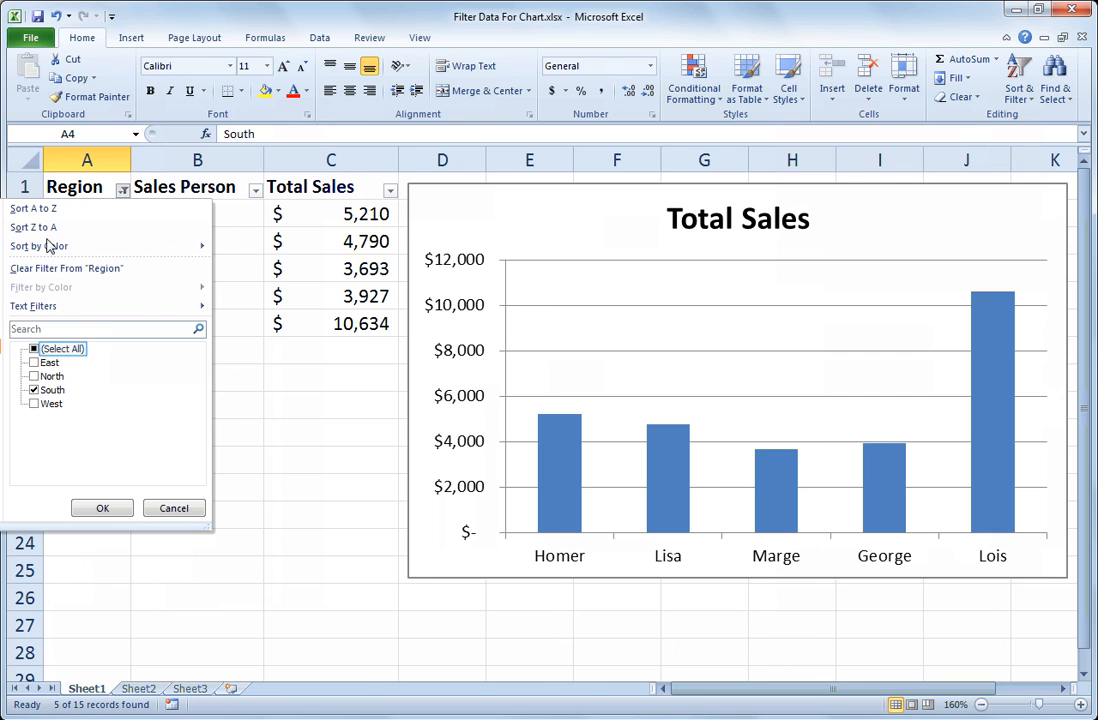
left_click(34, 390)
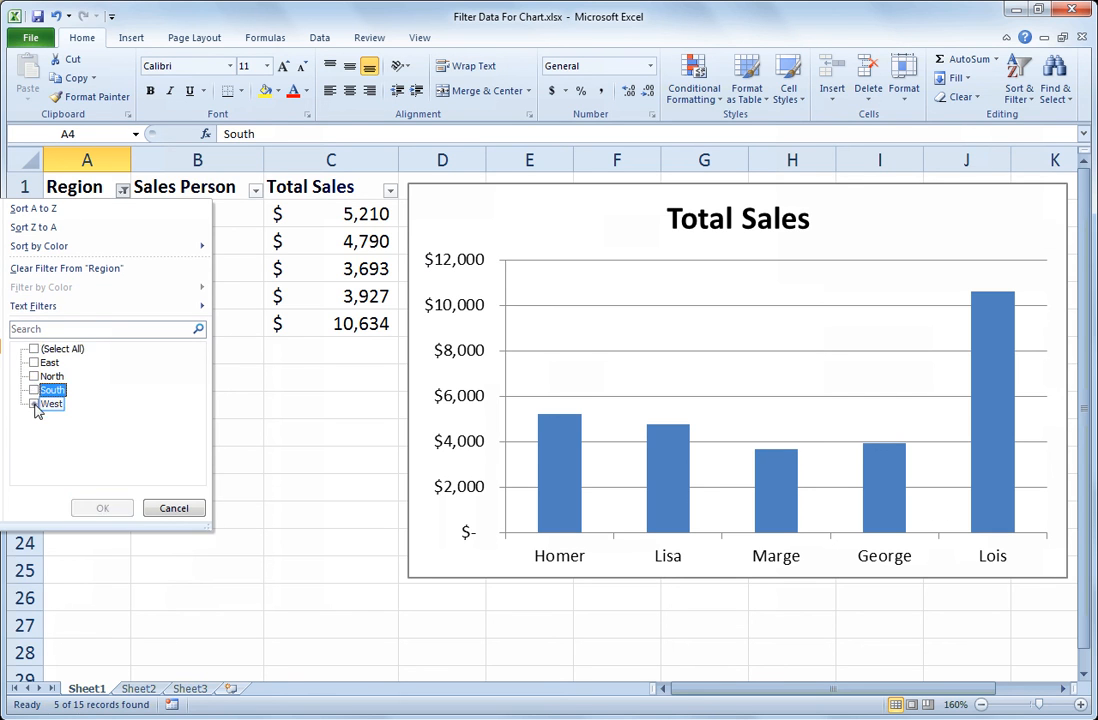
left_click(34, 403)
left_click(34, 362)
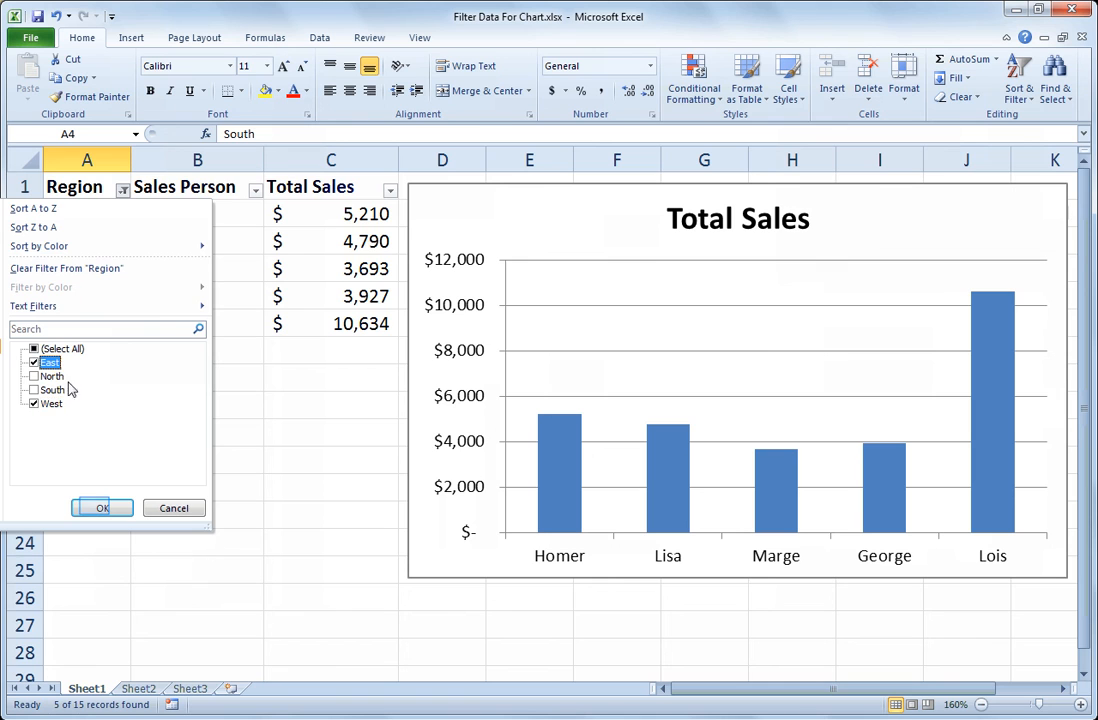
left_click(100, 508)
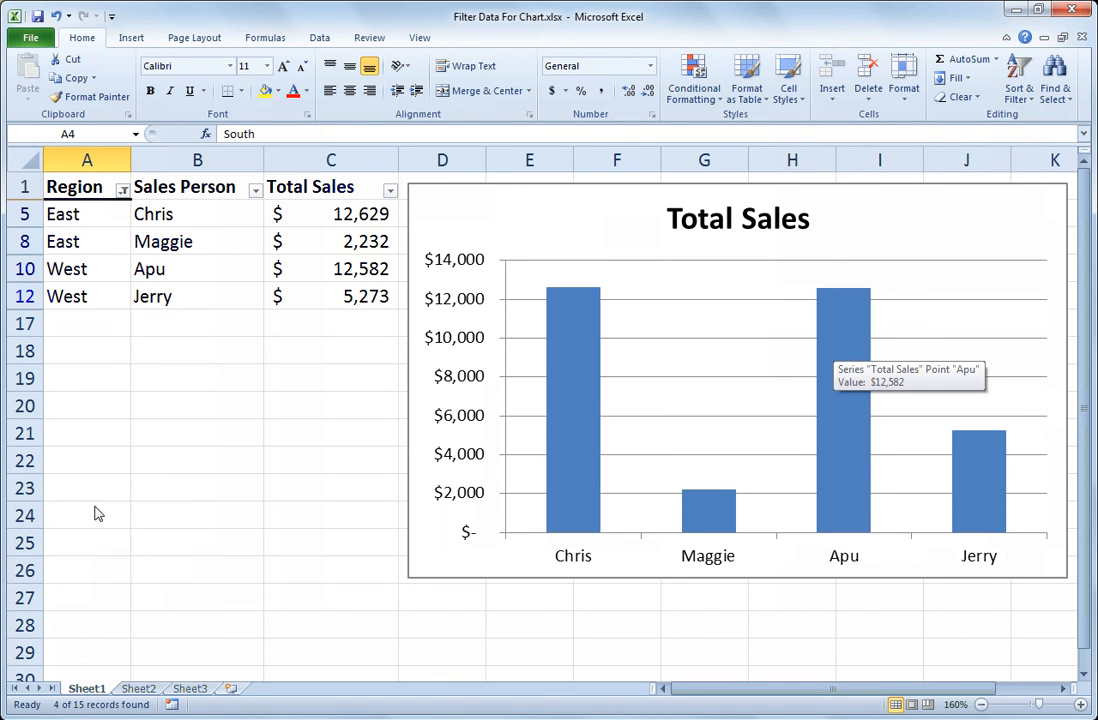